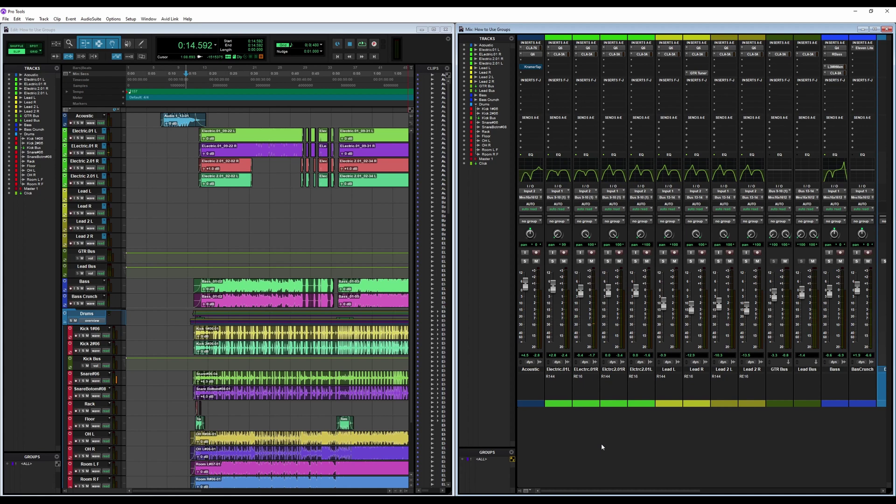
Start a new group named Electric and add the Electric.01 L and ELectric.01 R tracks.
click(44, 19)
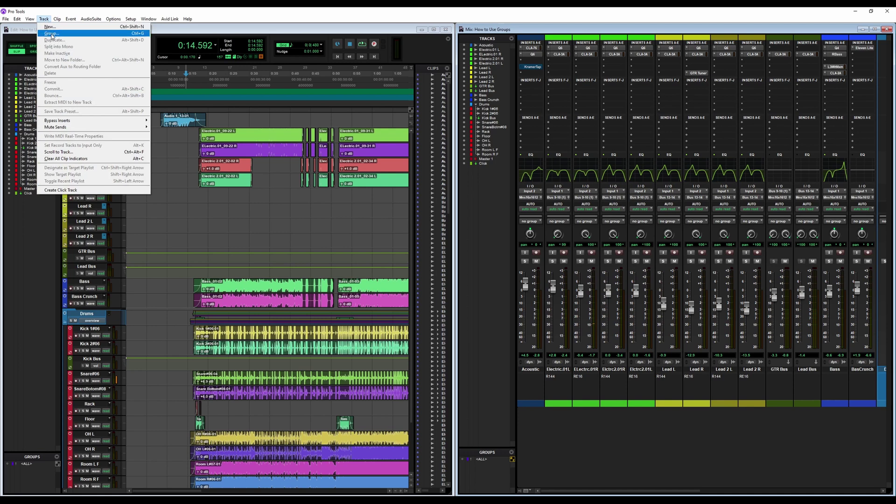
click(52, 34)
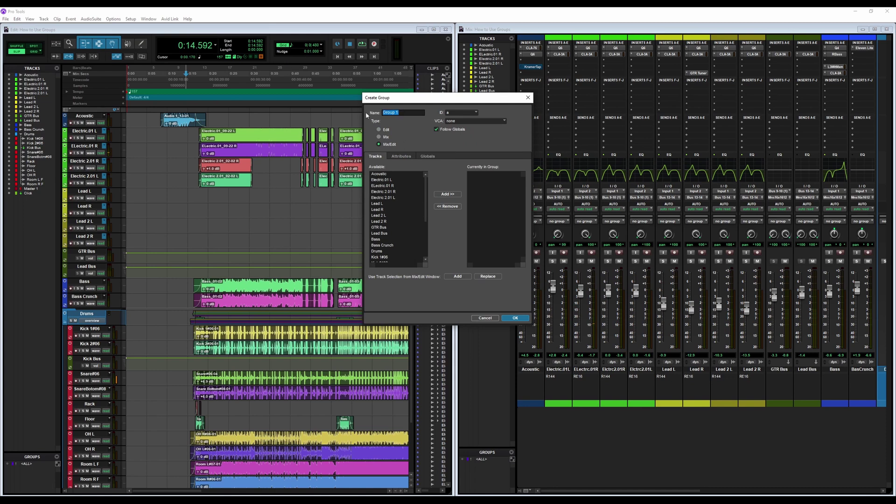
text(Electric)
click(380, 179)
shift+click(385, 186)
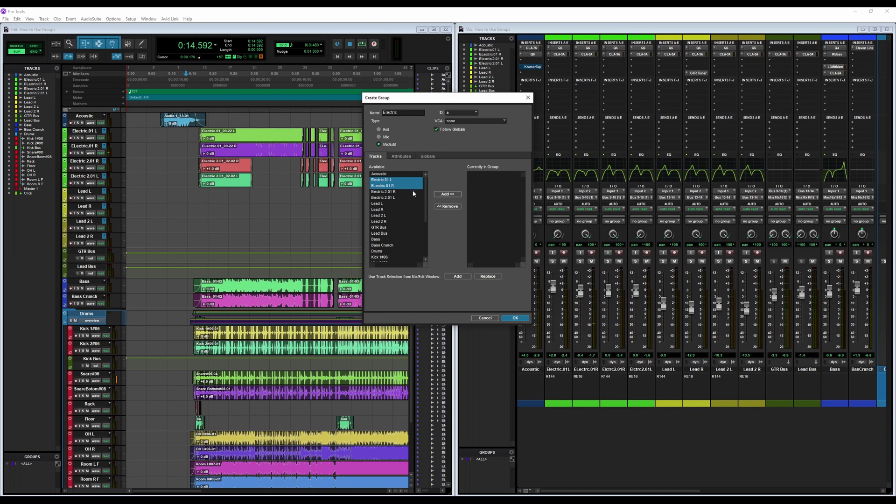
click(446, 194)
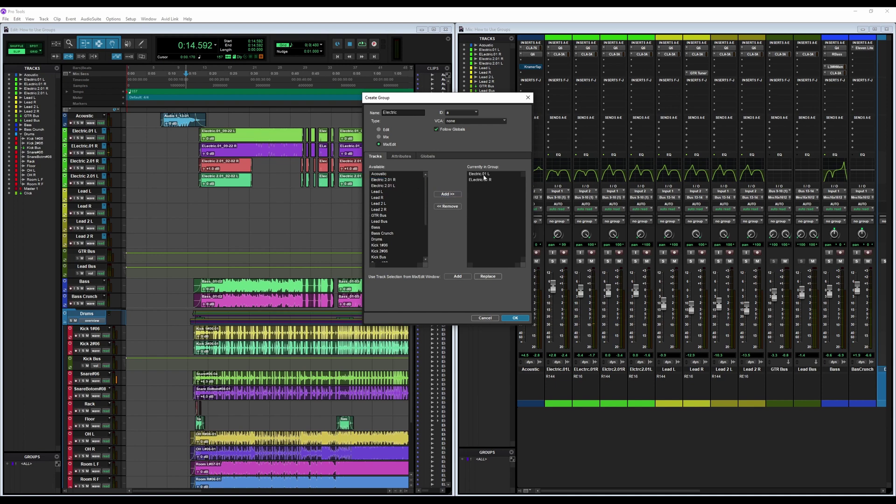
Remove and re-add both Electric.01 tracks, then confirm the Electric group.
drag(484, 177, 470, 216)
click(445, 206)
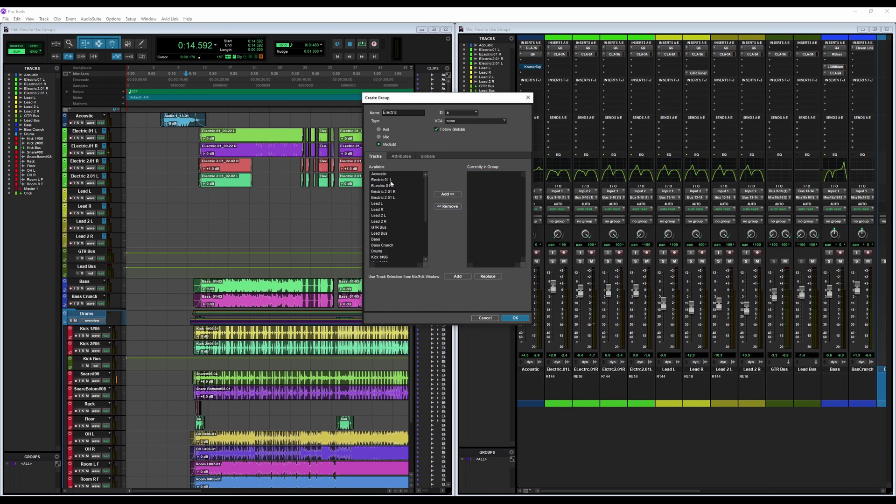
drag(390, 180, 392, 185)
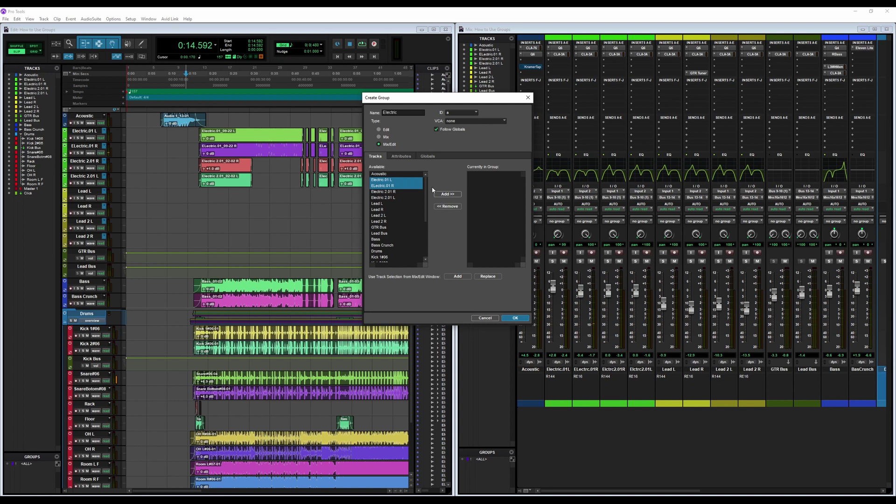
click(447, 194)
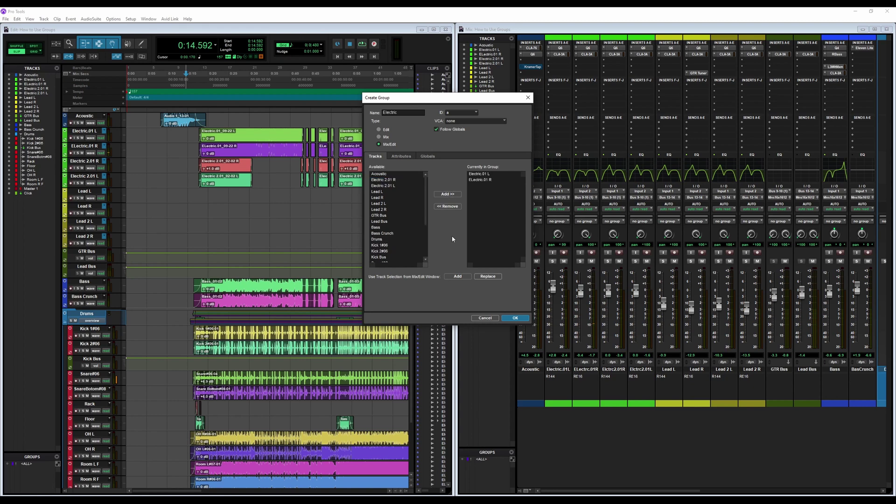
click(515, 318)
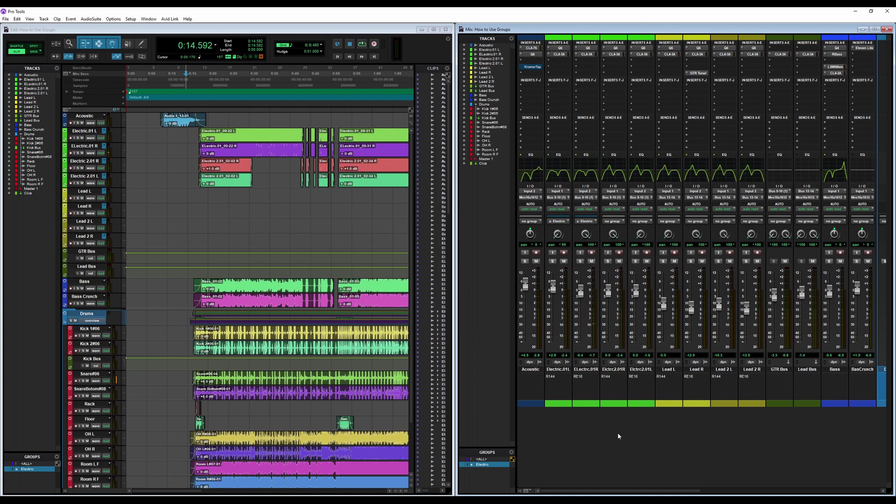
Cancel a new Create Group dialog, then select the Lead L and Lead R tracks.
key(ctrl+g)
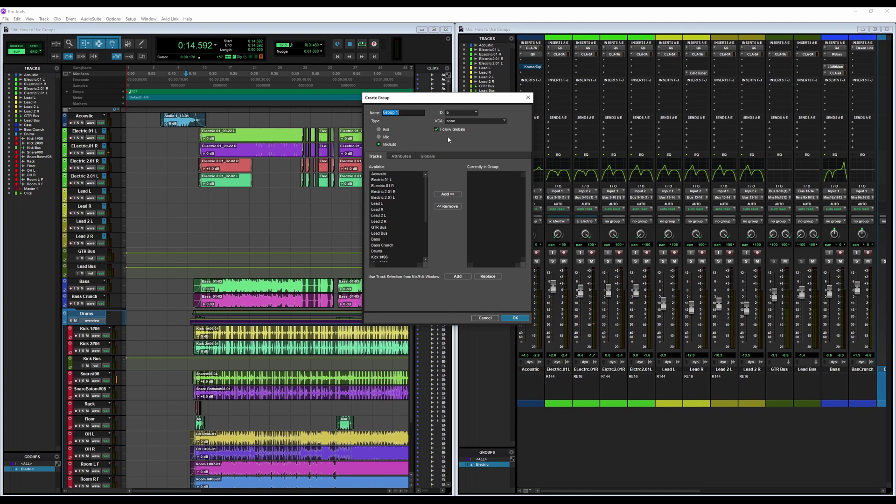
click(485, 319)
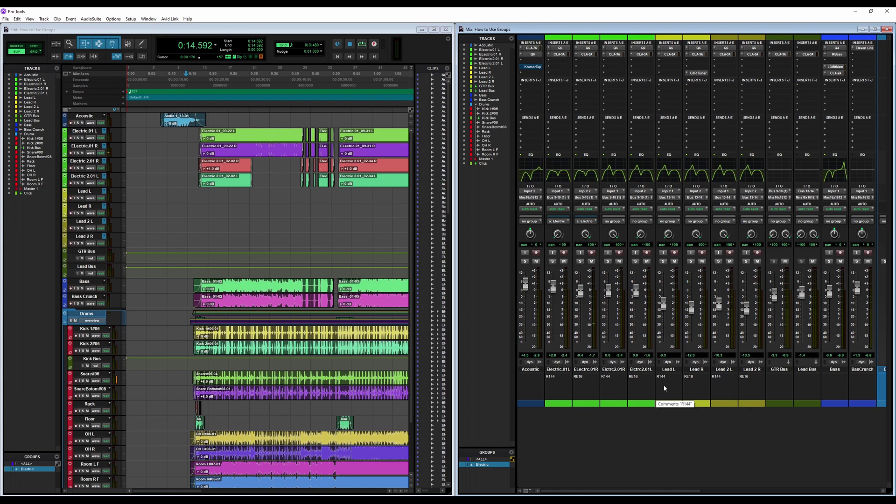
click(668, 369)
shift+click(696, 370)
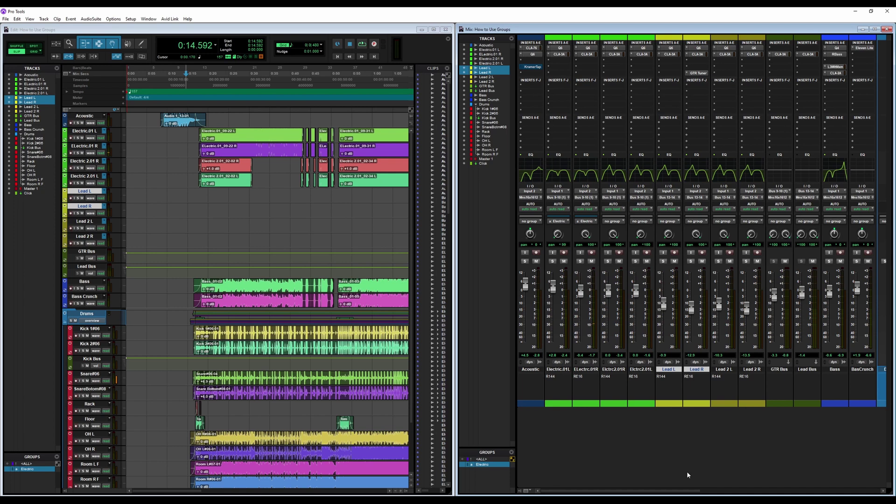
Open Create Group for Lead L and Lead R and compare its Globals and Attributes settings.
key(ctrl+g)
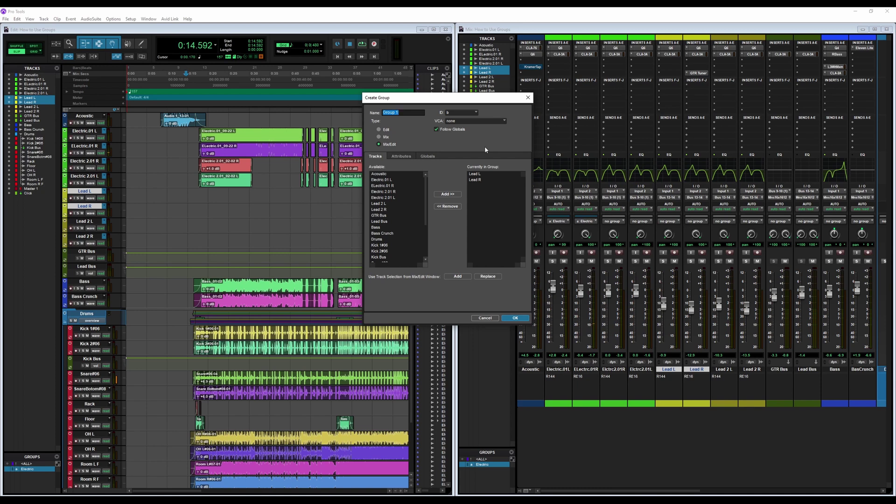
click(427, 156)
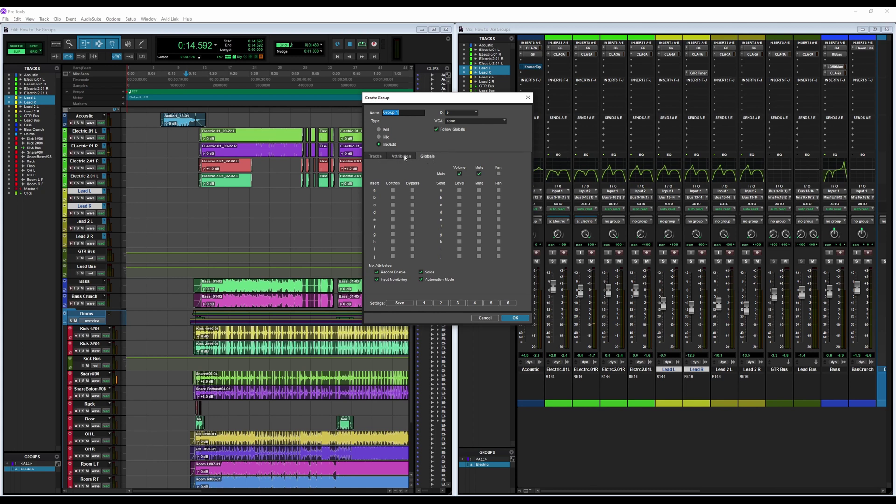
click(411, 156)
click(426, 157)
click(401, 156)
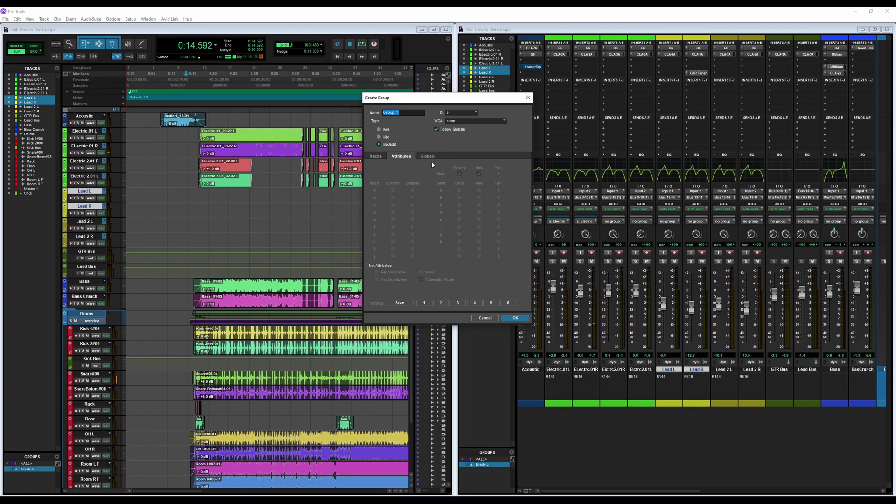
Name the group Lead Guitar, uncheck Follow Globals, and confirm the new group.
click(384, 112)
text(Lead Guitar)
click(435, 130)
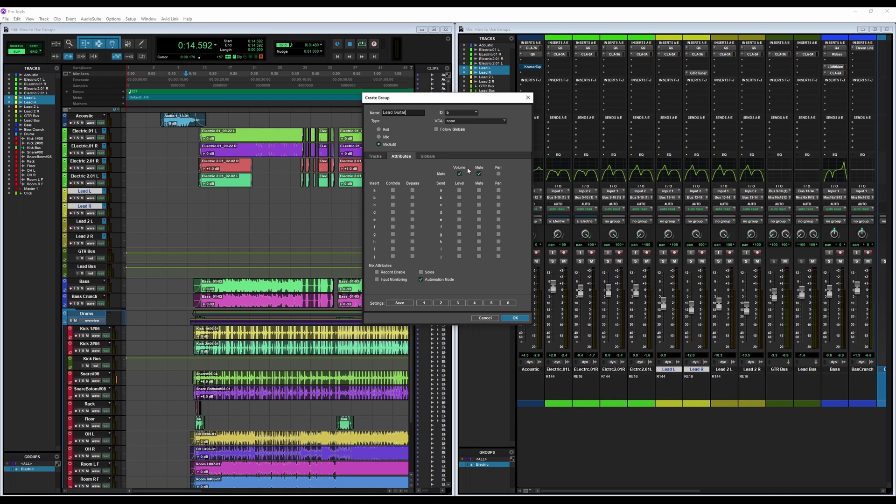
click(433, 156)
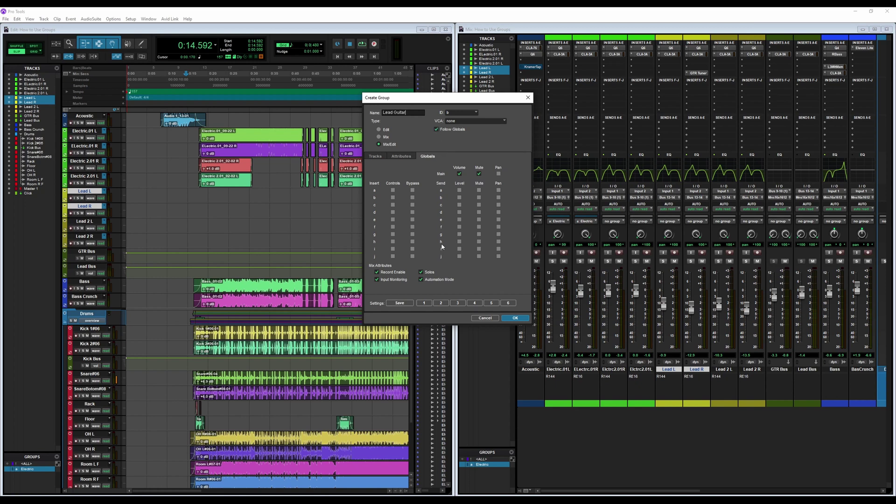
click(383, 156)
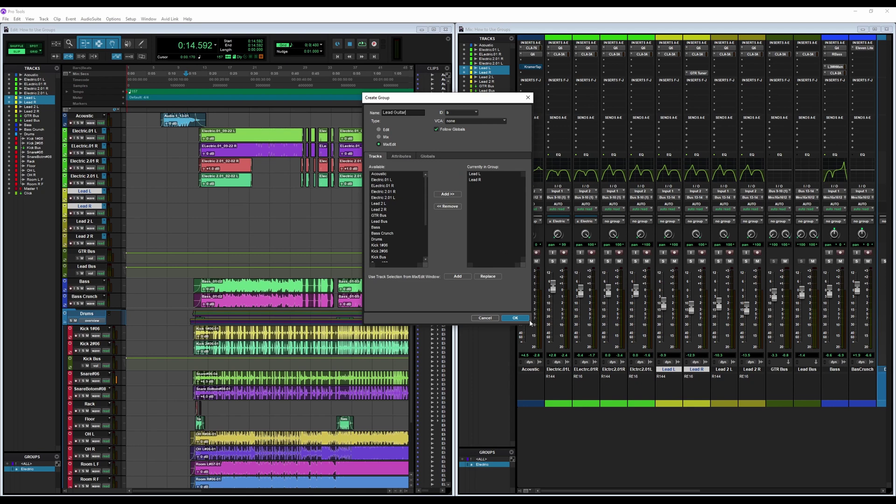
click(515, 318)
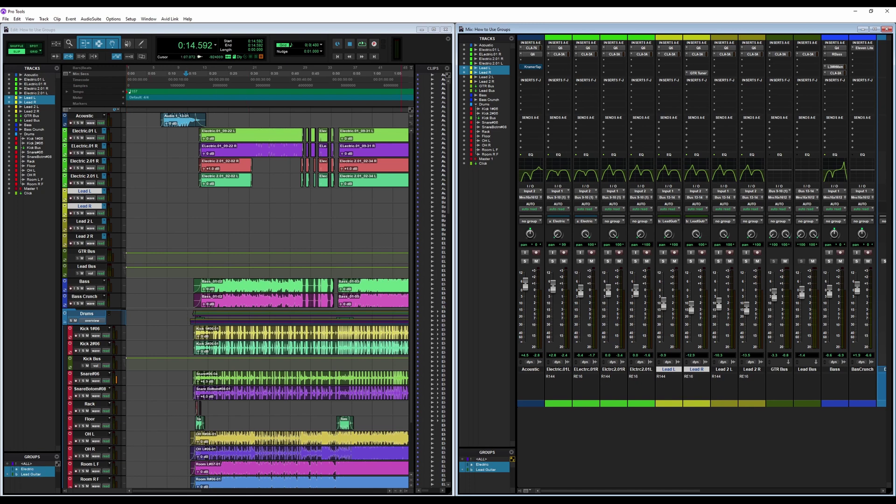
right_click(482, 465)
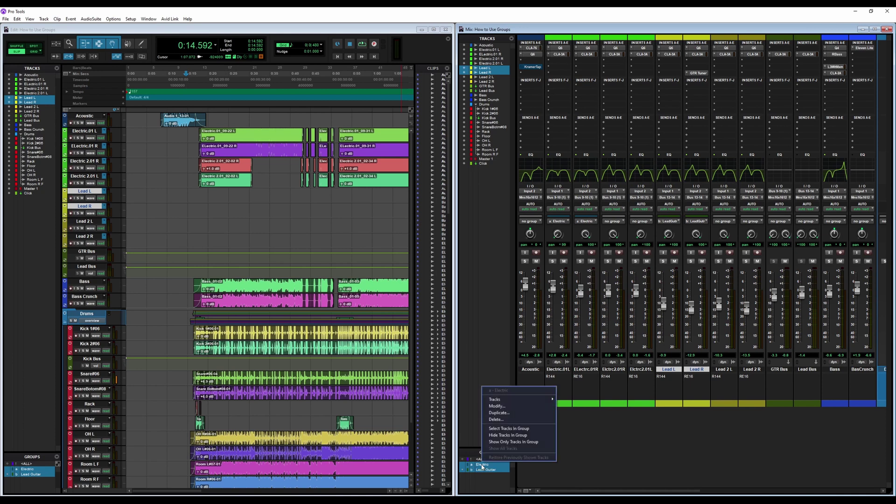
click(517, 406)
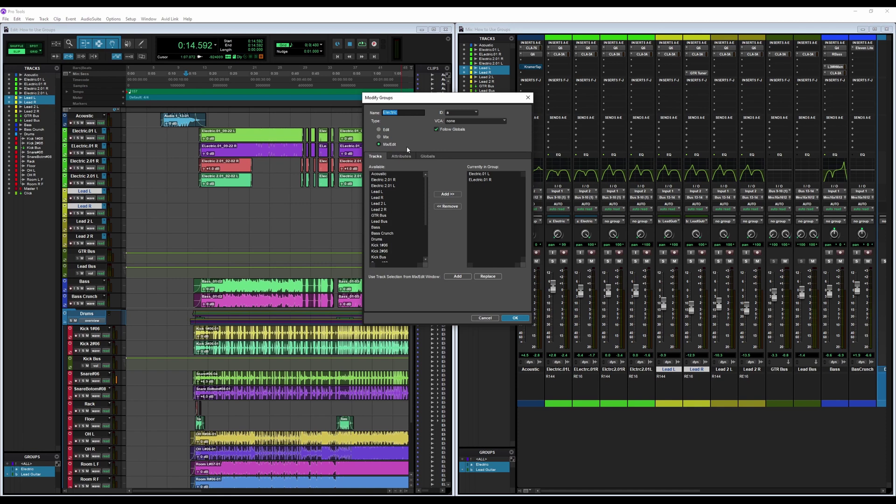
click(383, 180)
click(459, 194)
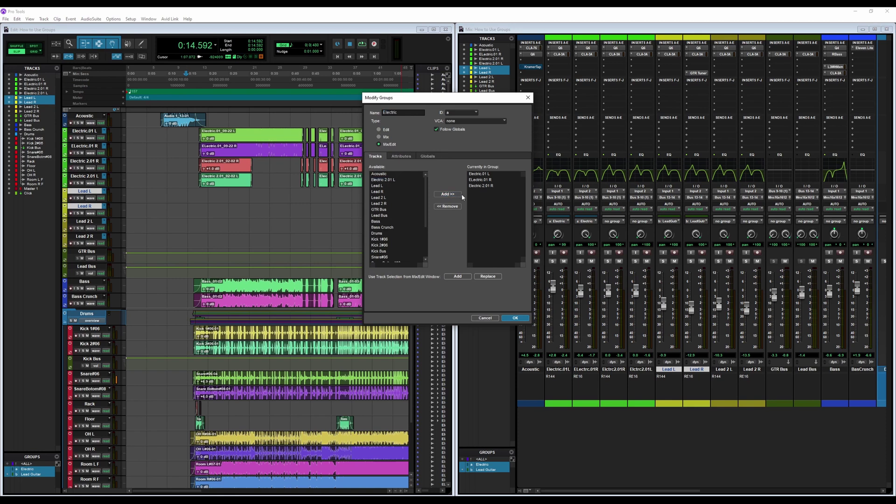
click(383, 180)
click(447, 194)
click(483, 186)
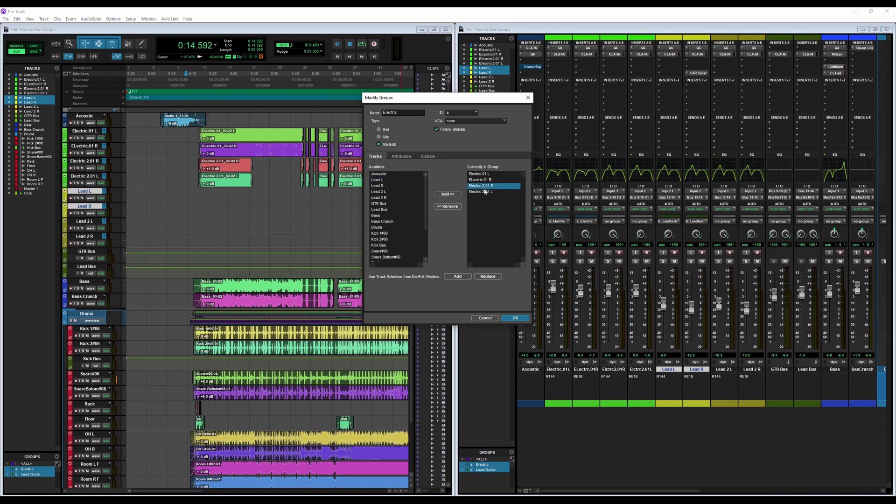
shift+click(485, 192)
click(447, 206)
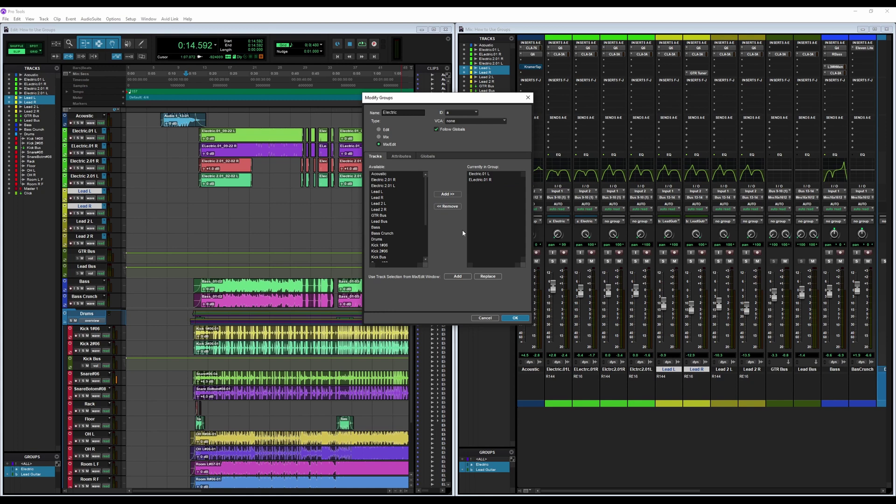
click(517, 318)
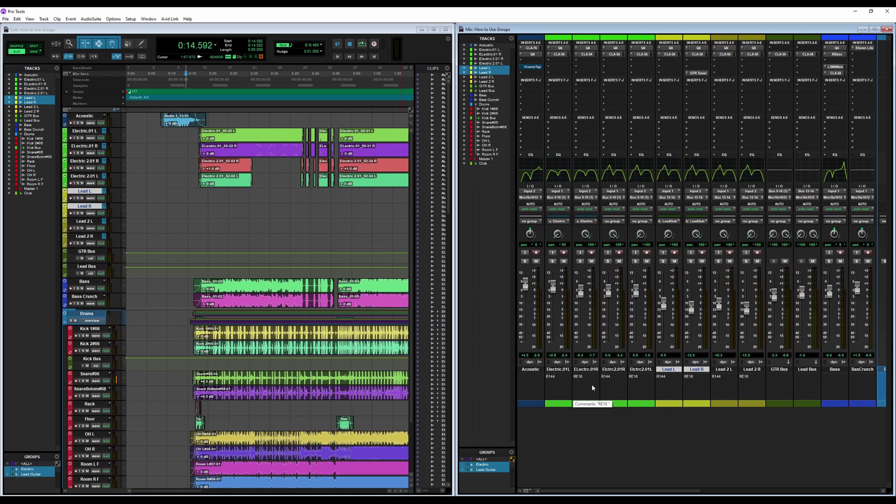
Toggle the Electric group off and on, raising ELectric.01 R alone, then both channels together.
click(492, 466)
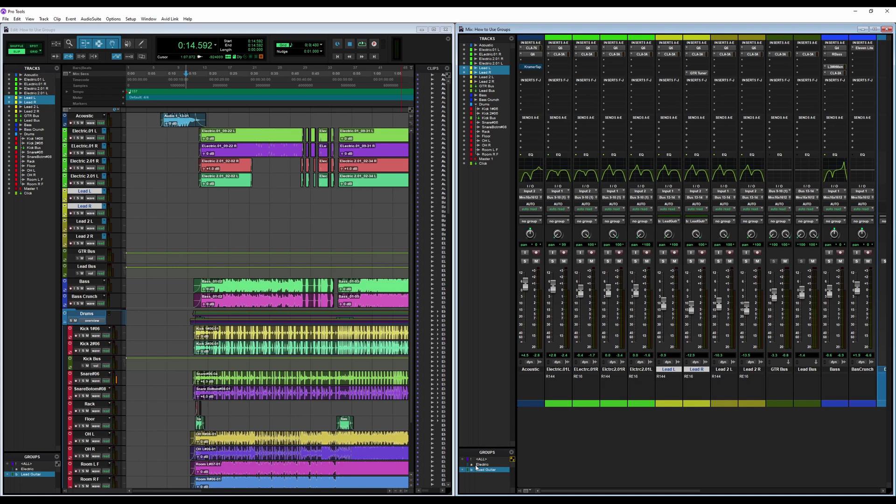
mouse_move(581, 298)
mouse_down()
mouse_move(581, 317)
mouse_move(580, 293)
mouse_move(581, 300)
mouse_up()
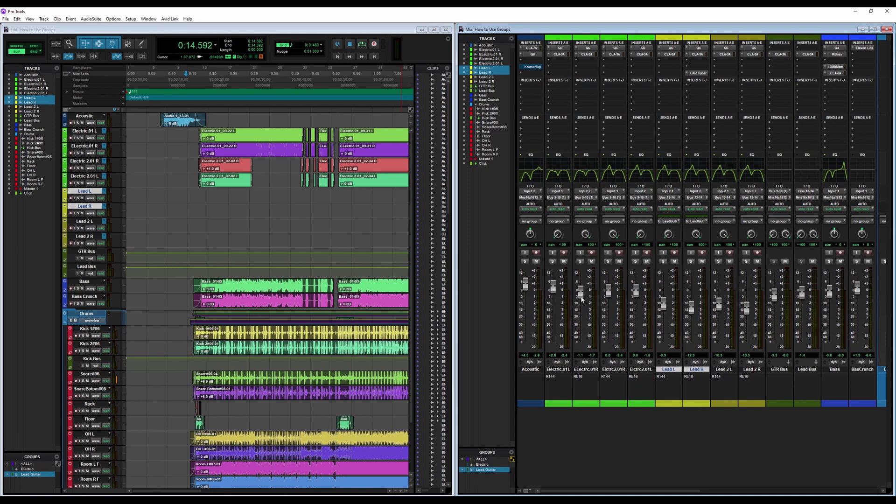
click(496, 465)
mouse_move(581, 290)
mouse_down()
mouse_move(580, 312)
mouse_move(579, 297)
mouse_up()
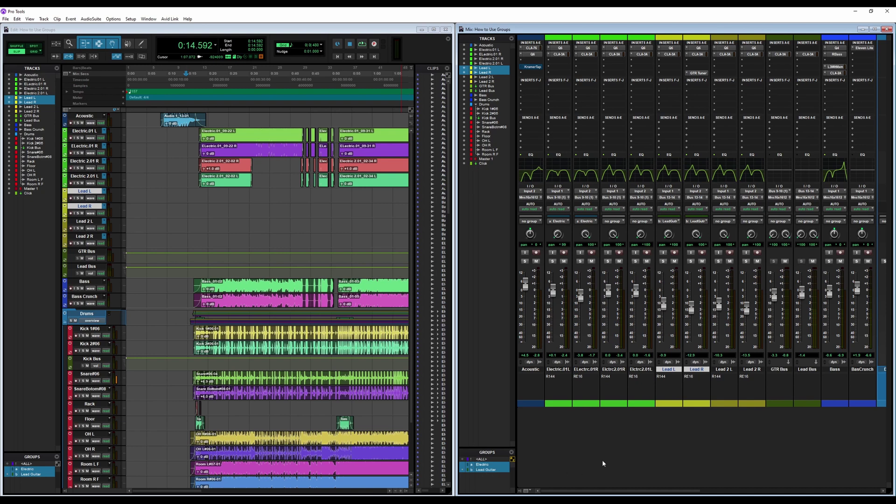
Move the linked Lead L and Lead R faders, then toggle Lead Guitar off and on.
mouse_move(692, 308)
mouse_down()
mouse_move(693, 299)
mouse_move(693, 322)
mouse_move(696, 306)
mouse_up()
key(b)
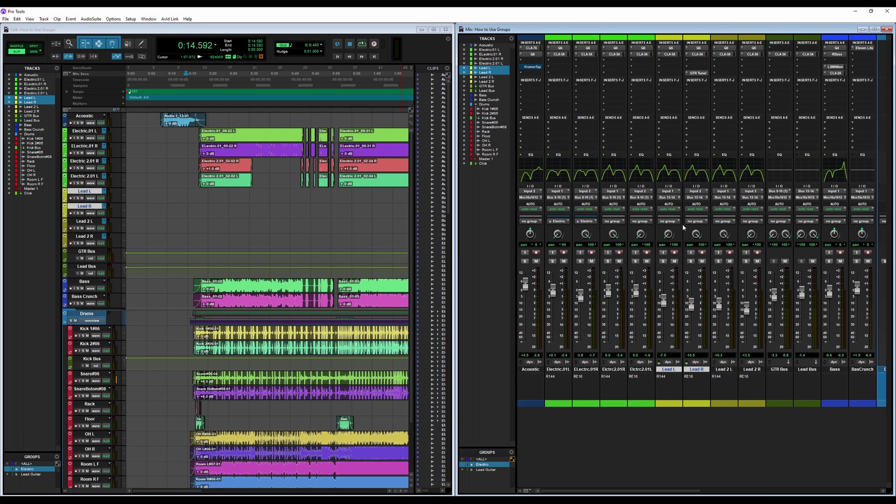
key(b)
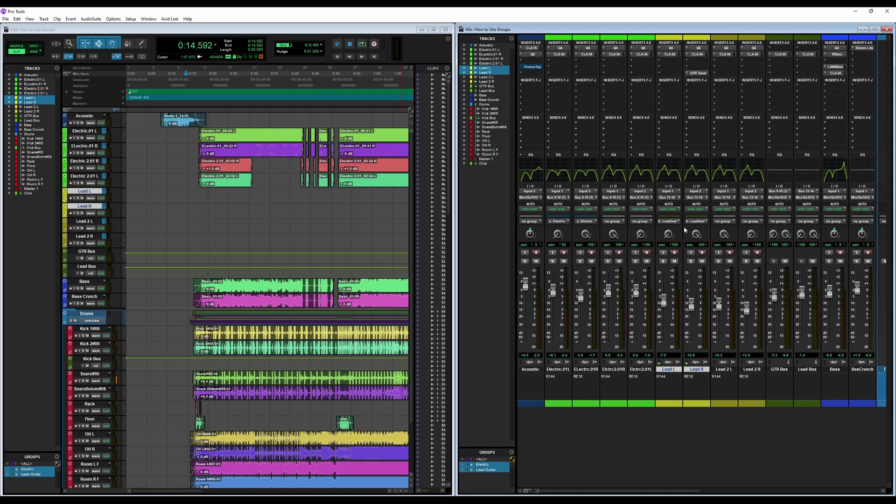